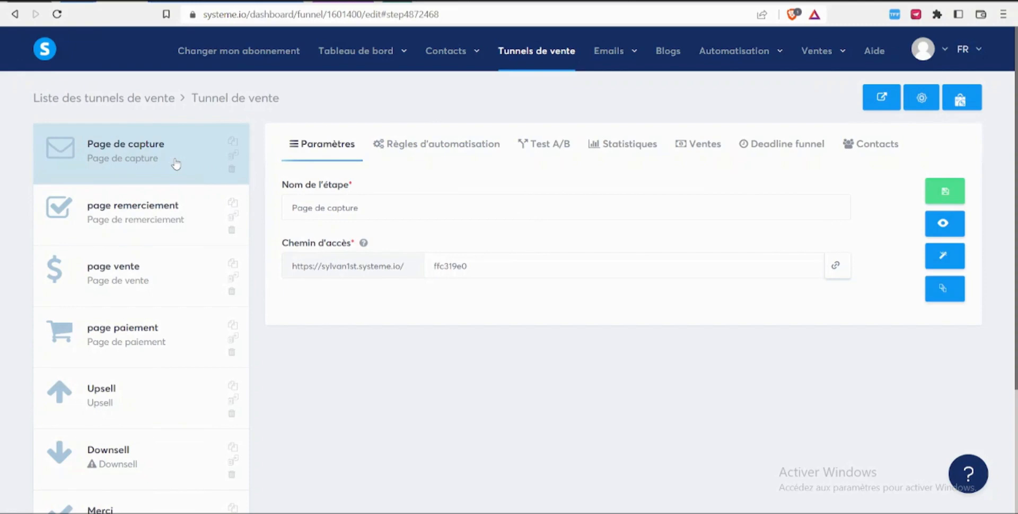
- Duplicate the Page de capture step, rename the original step to Variante A and save it
{"action": "left_click", "coordinate": [233, 144]}
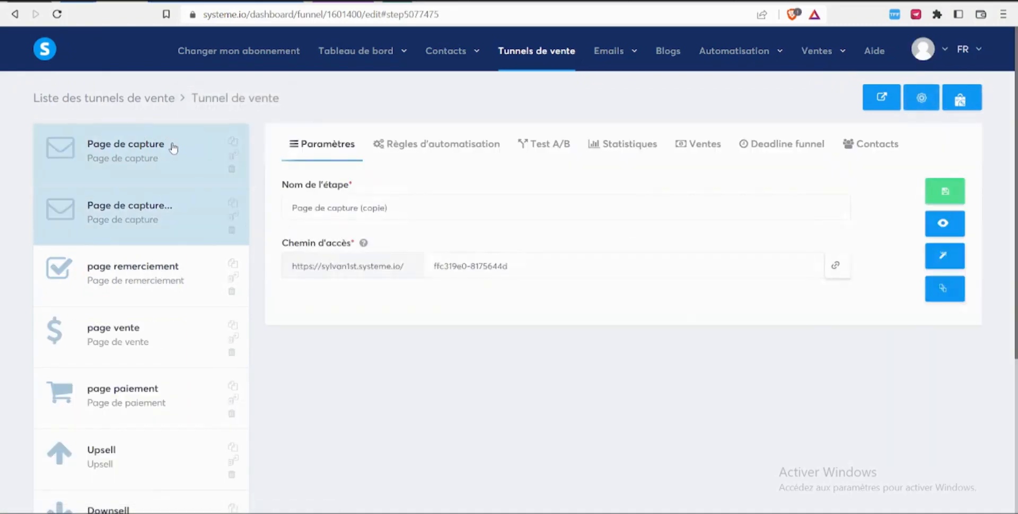
{"action": "left_click", "coordinate": [175, 149]}
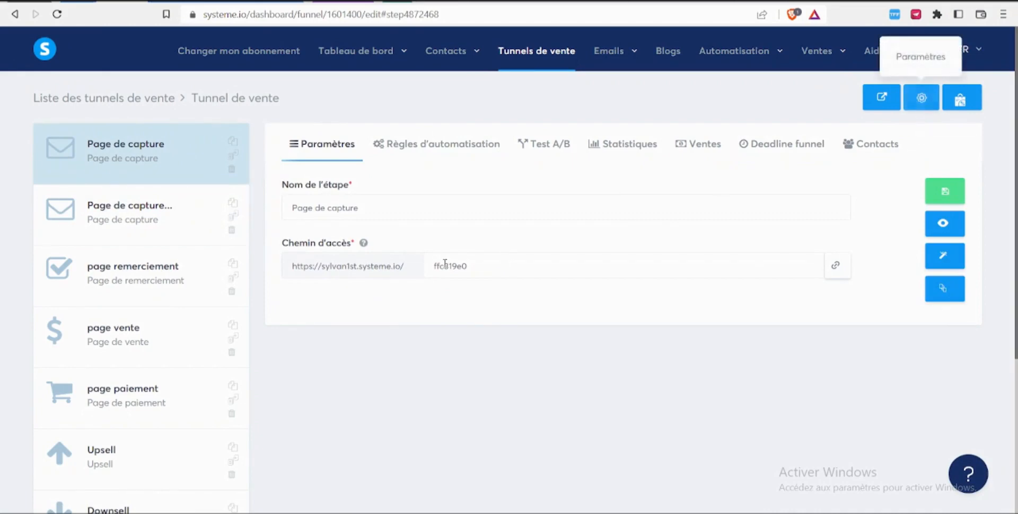
{"action": "triple_click", "coordinate": [391, 209]}
{"action": "type", "text": "Va"}
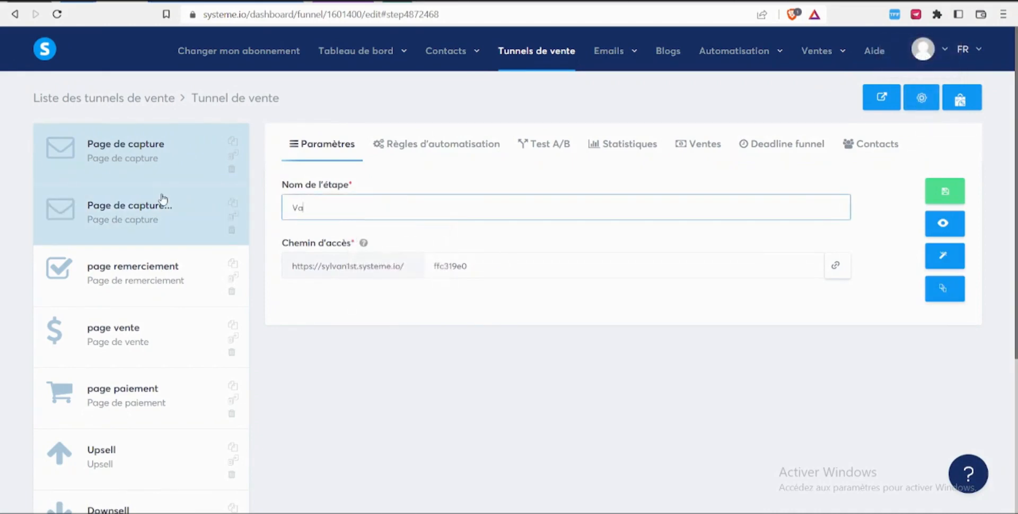
{"action": "type", "text": "riante A"}
{"action": "left_click", "coordinate": [944, 191]}
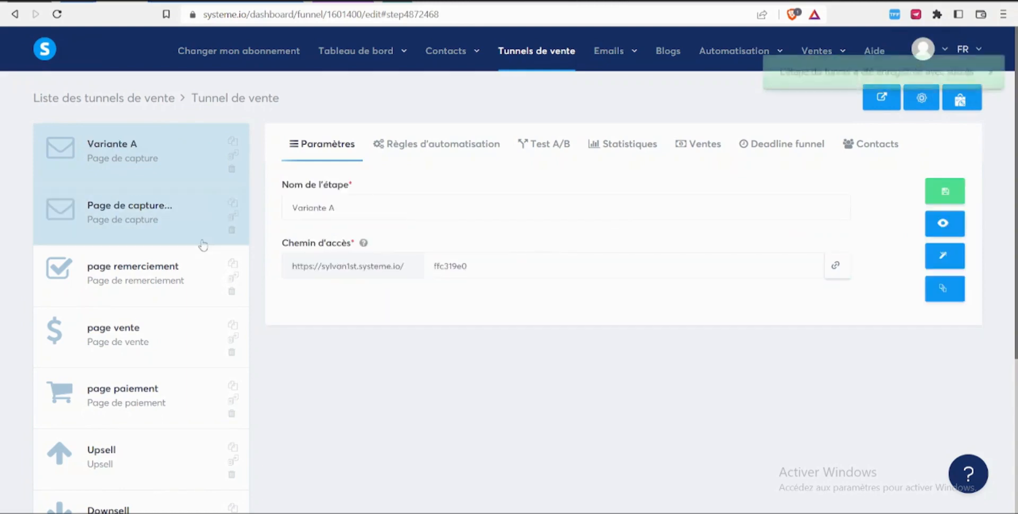
- Rename the duplicated capture page step to Variante B and save it
{"action": "left_click", "coordinate": [175, 232]}
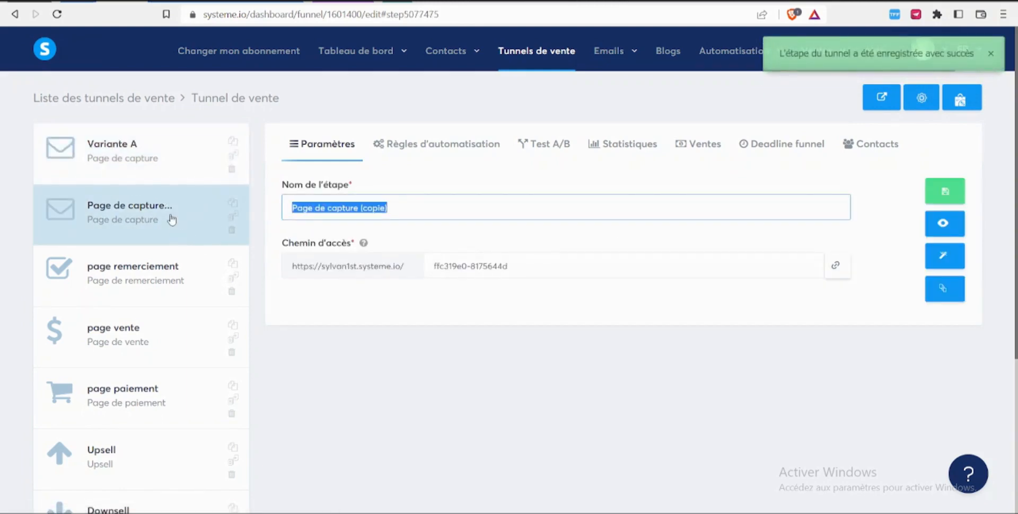
{"action": "type", "text": "<"}
{"action": "key", "text": "BackSpace"}
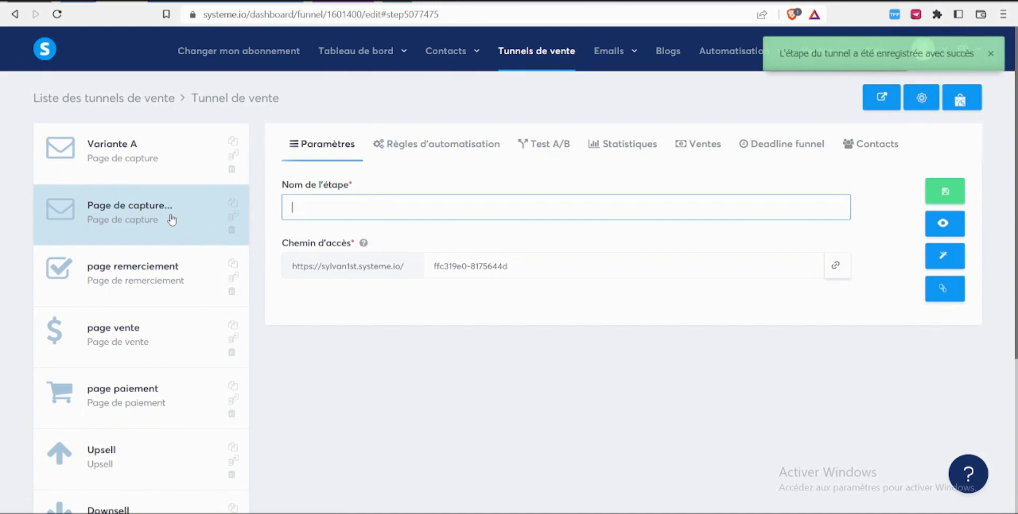
{"action": "type", "text": "Variante "}
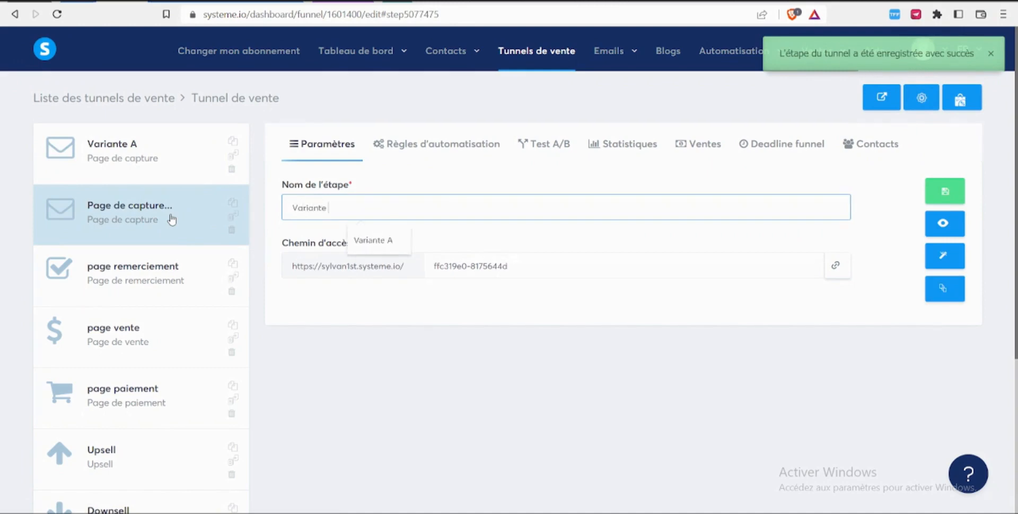
{"action": "type", "text": "B"}
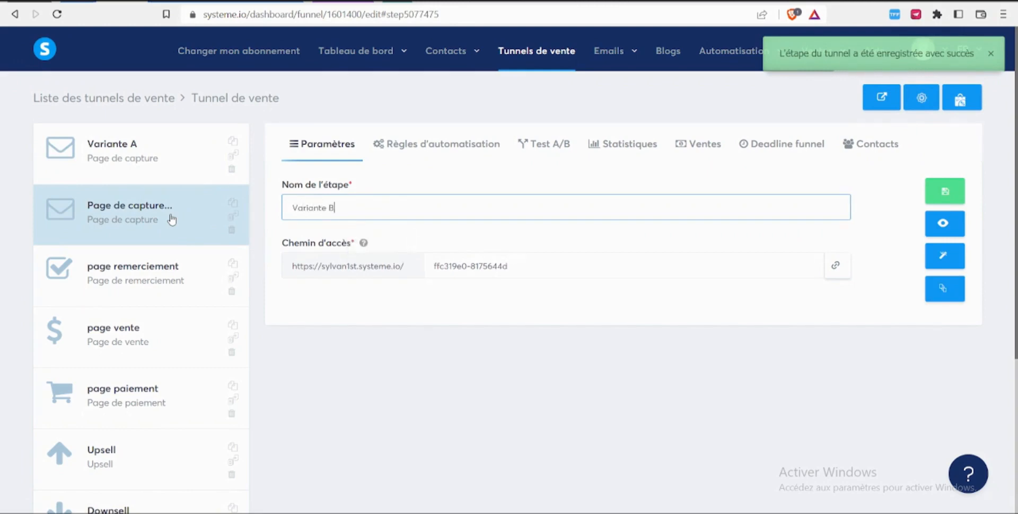
{"action": "left_click", "coordinate": [941, 192]}
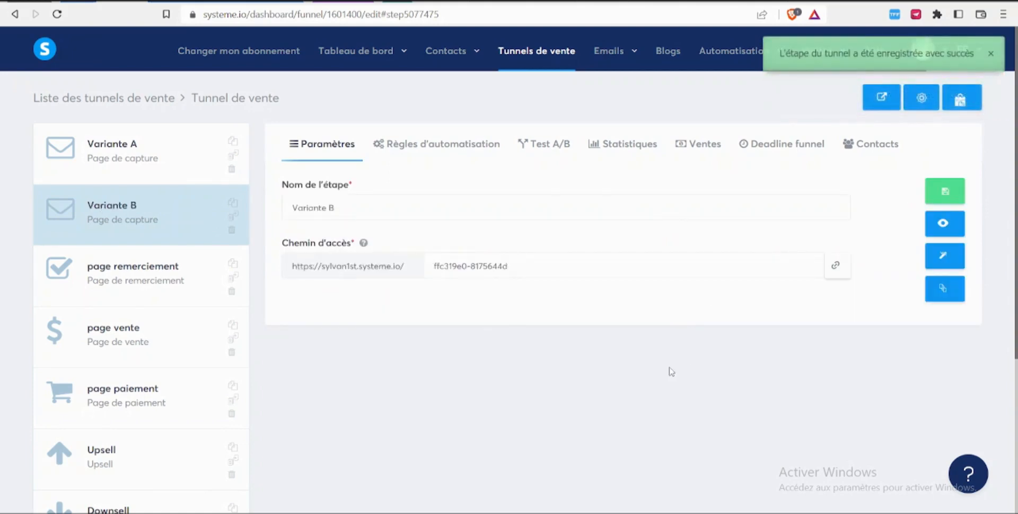
- Rename the page vente step to page objectif and save the change
{"action": "left_click", "coordinate": [83, 348]}
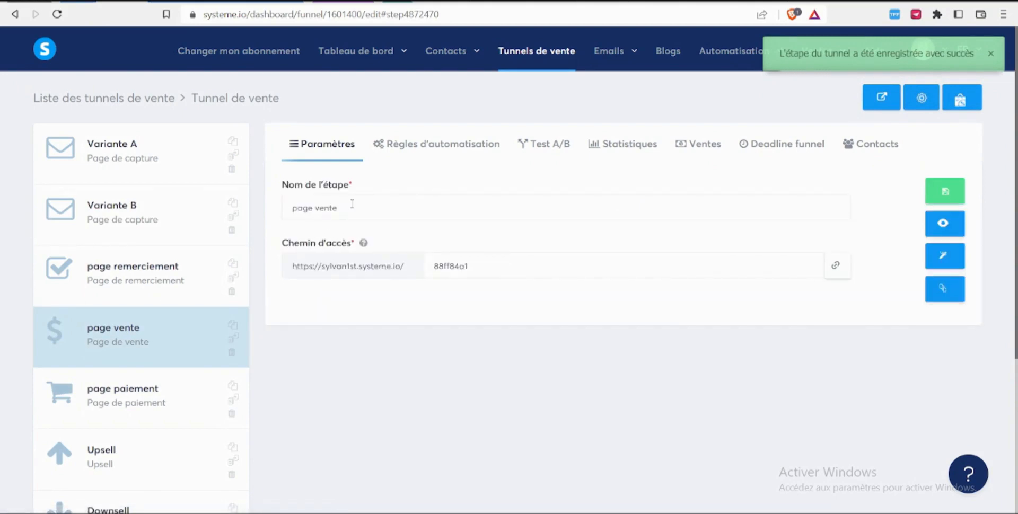
{"action": "left_click_drag", "start_coordinate": [352, 205], "coordinate": [204, 204]}
{"action": "type", "text": "pae"}
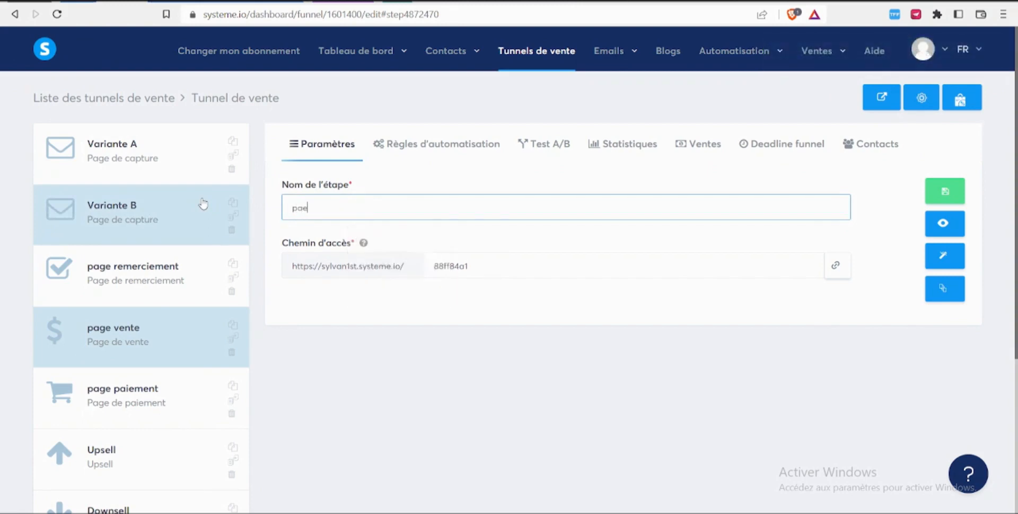
{"action": "key", "text": "BackSpace"}
{"action": "type", "text": "ge OF"}
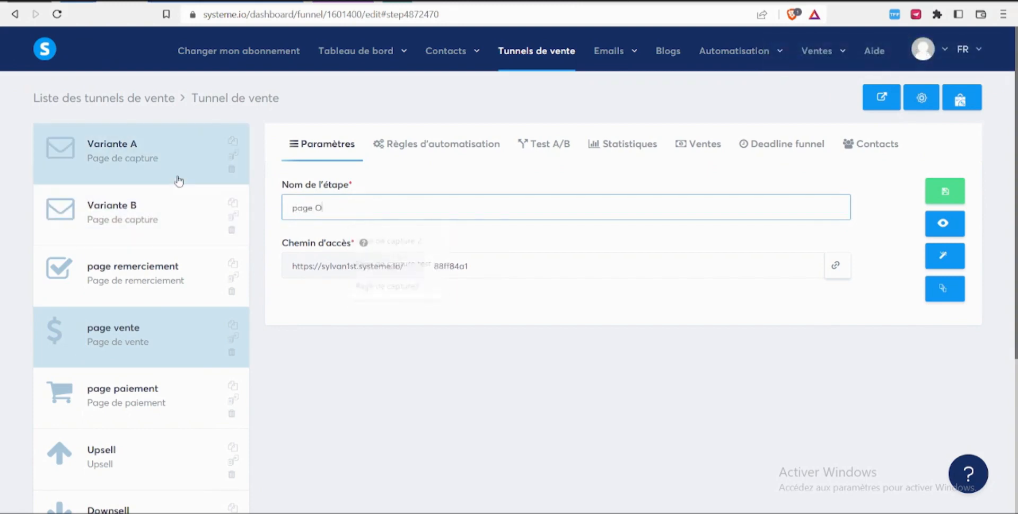
{"action": "key", "text": "BackSpace"}
{"action": "key", "text": "BackSpace"}
{"action": "type", "text": "objectif"}
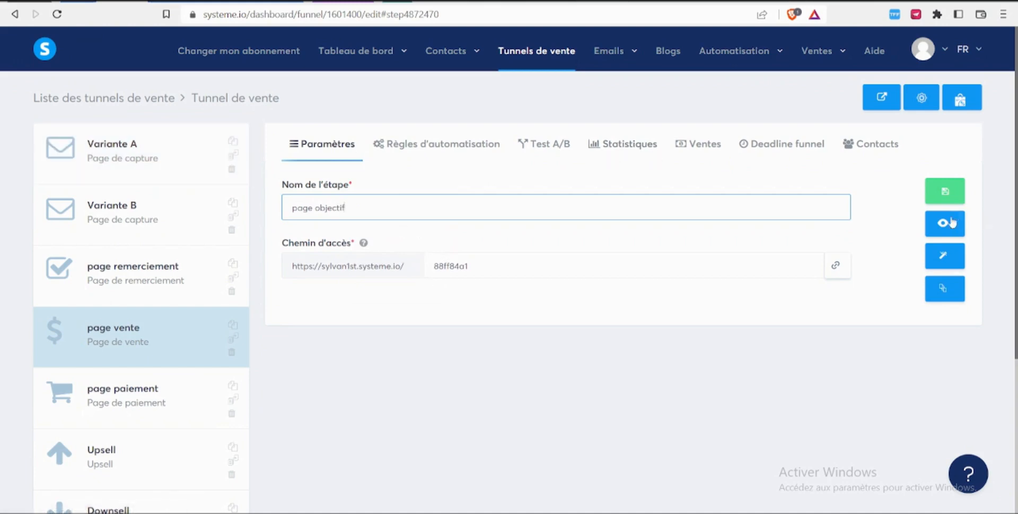
{"action": "left_click", "coordinate": [939, 194]}
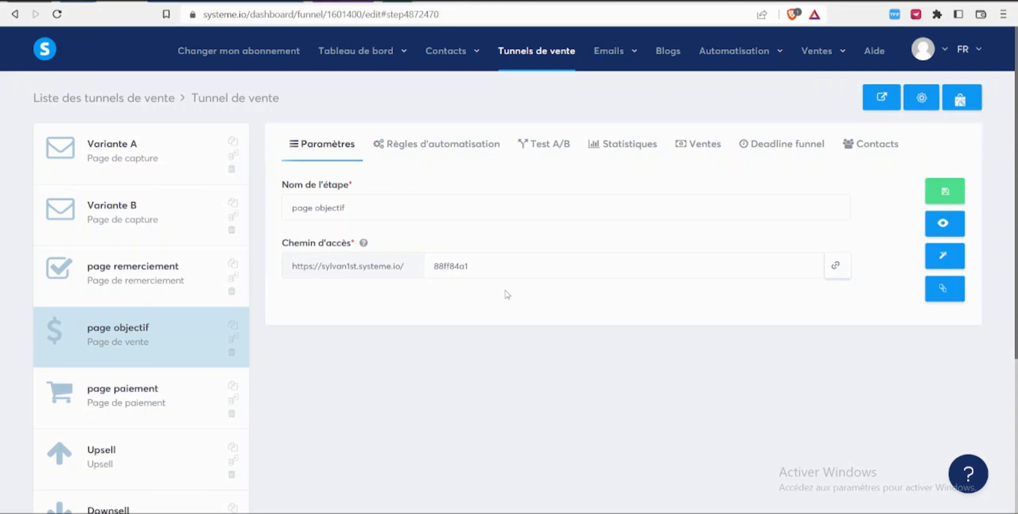
- Create and launch an A/B test on Variante A with Variante B as the variant and page objectif as the objective
{"action": "left_click", "coordinate": [168, 161]}
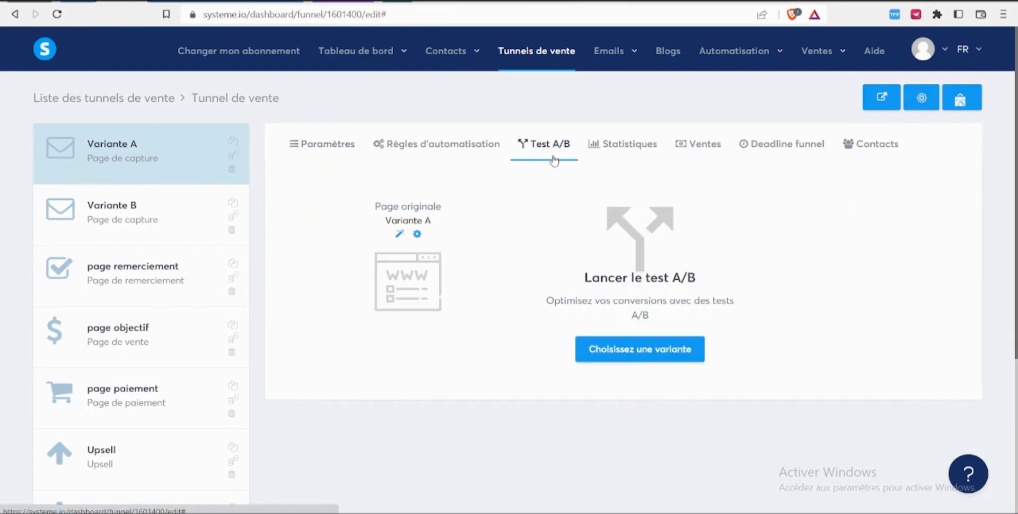
{"action": "left_click", "coordinate": [650, 355]}
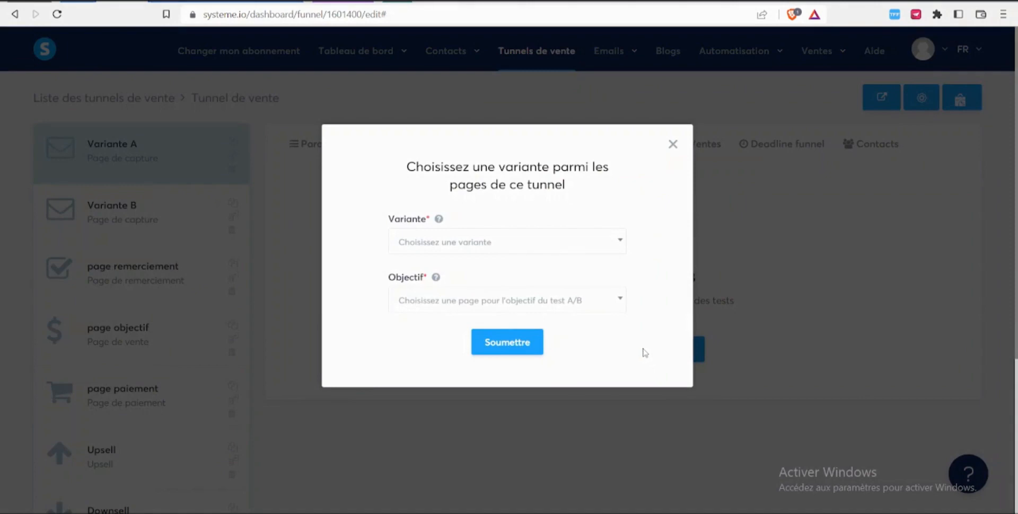
{"action": "left_click", "coordinate": [489, 246]}
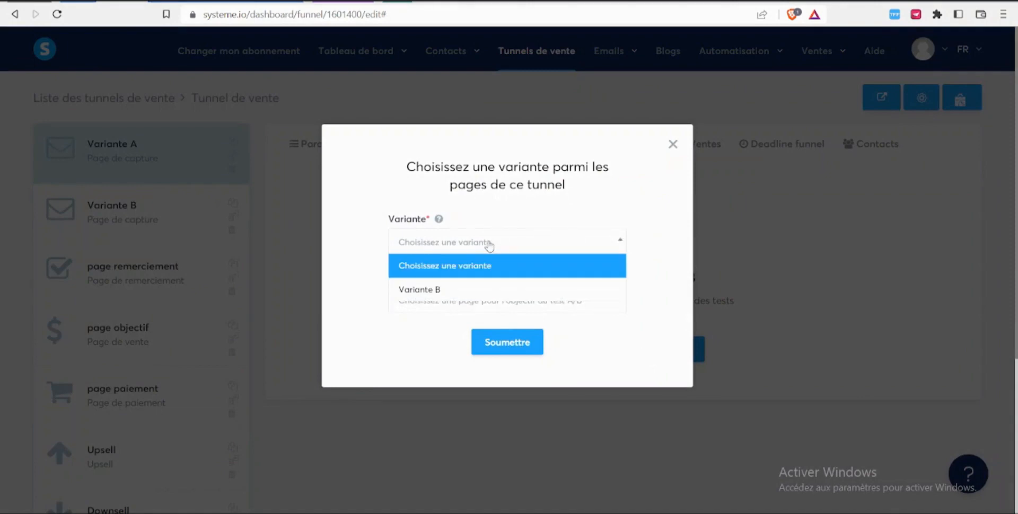
{"action": "left_click", "coordinate": [454, 290]}
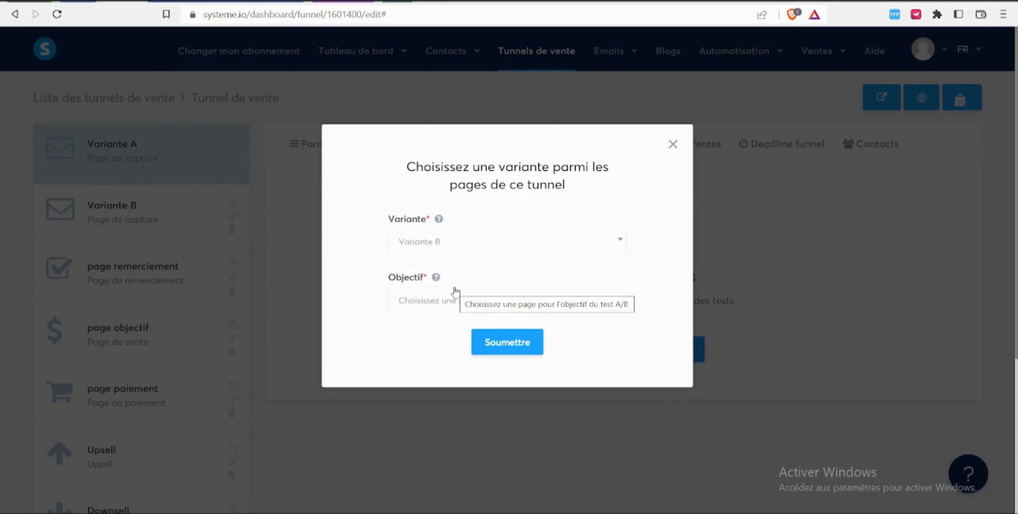
{"action": "left_click", "coordinate": [512, 305]}
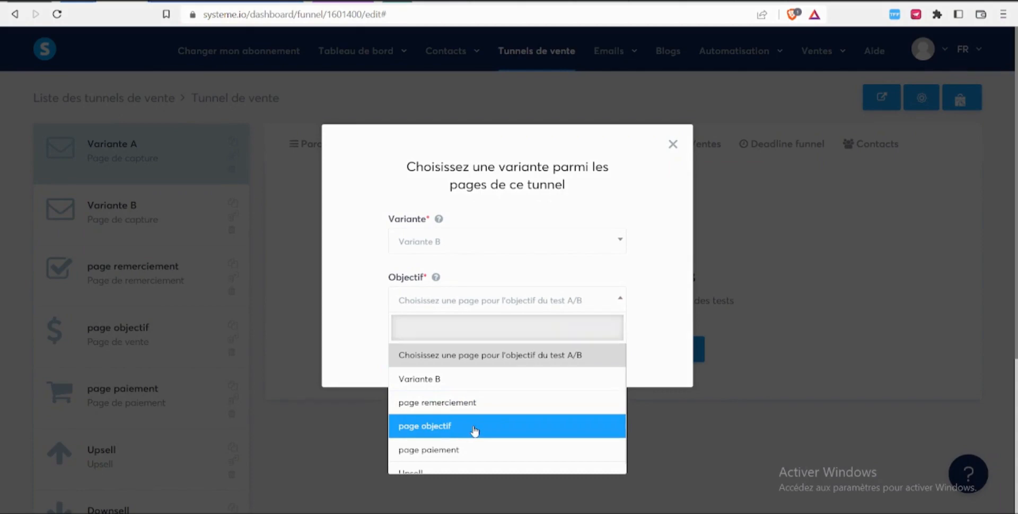
{"action": "left_click", "coordinate": [476, 427]}
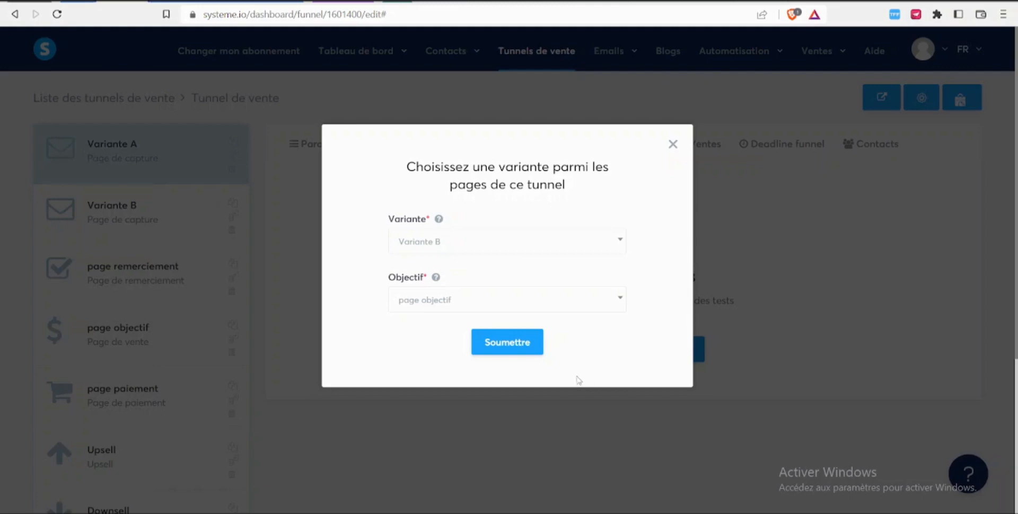
{"action": "left_click", "coordinate": [528, 343]}
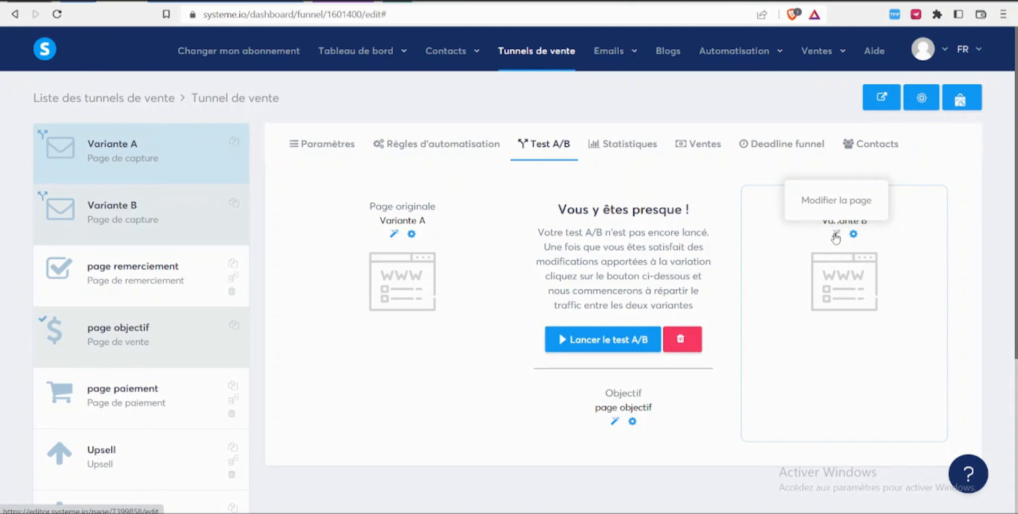
{"action": "left_click", "coordinate": [598, 345]}
{"action": "scroll", "coordinate": [496, 262], "scroll_direction": "down", "scroll_amount": 2}
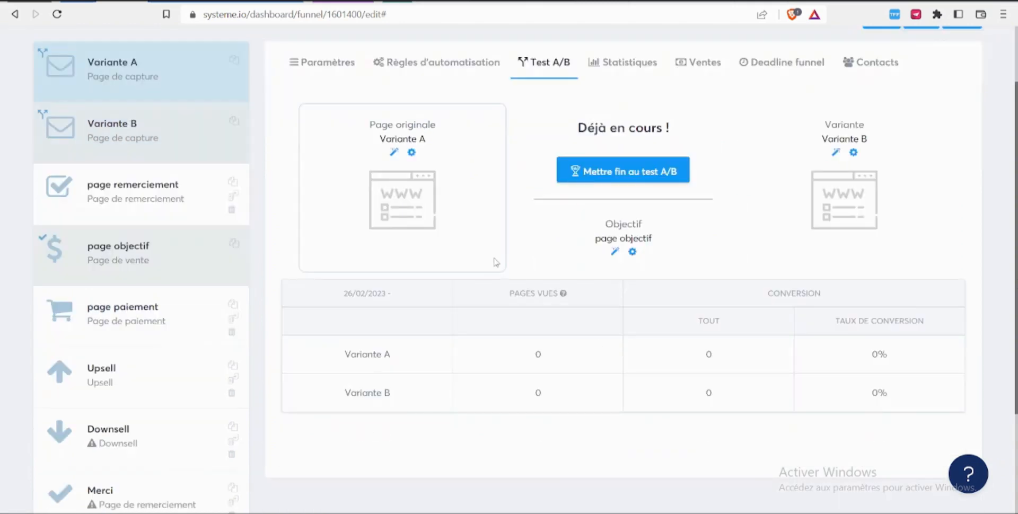